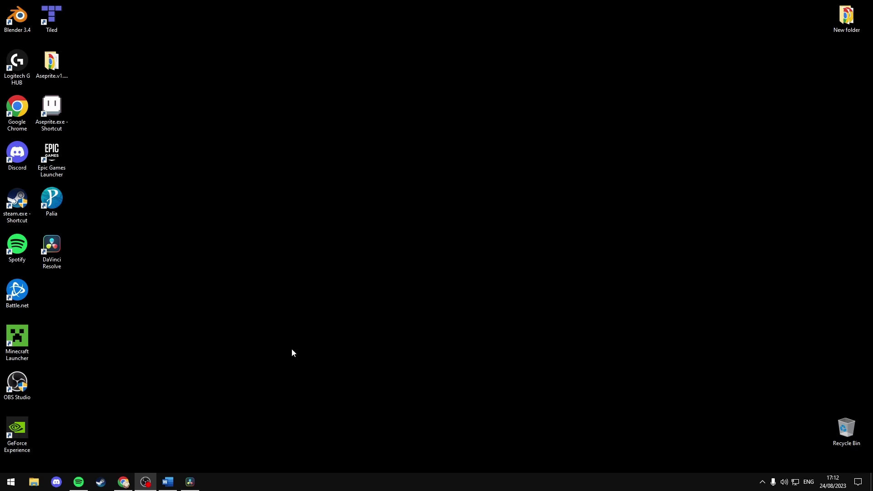
- Open File Explorer and go to the %localappdata%\Palia folder
{"action": "left_click", "coordinate": [39, 484]}
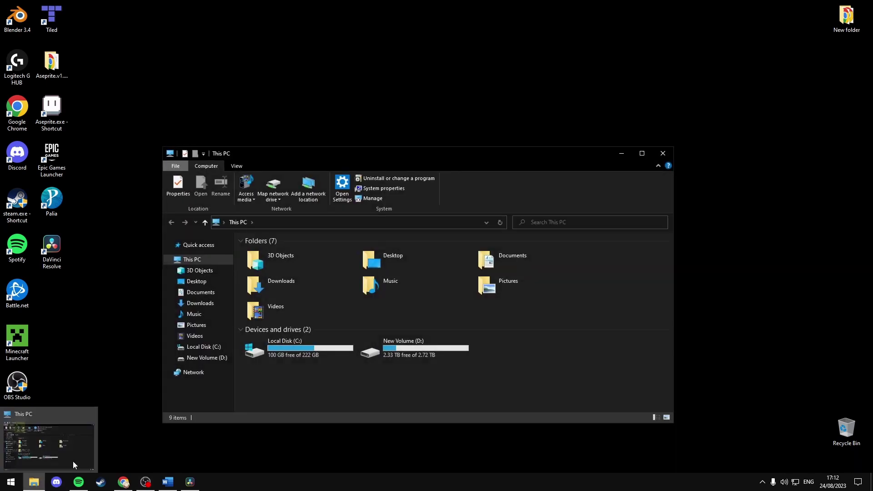
{"action": "left_click", "coordinate": [168, 482]}
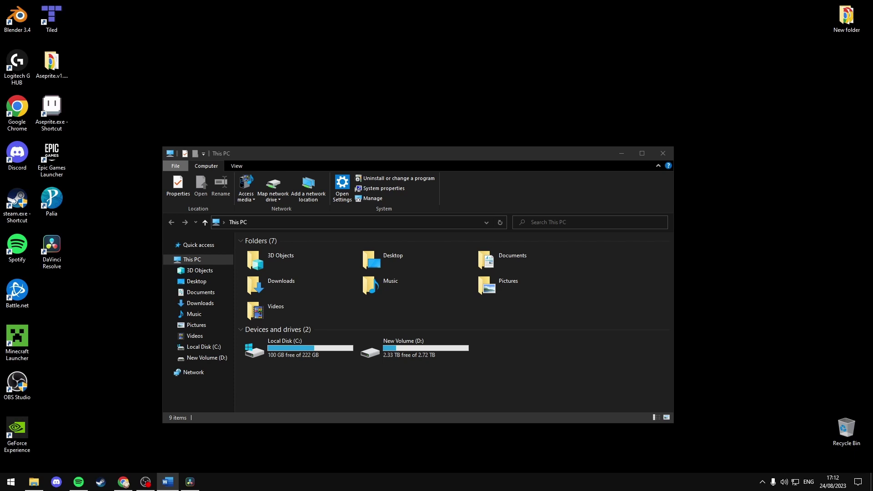
{"action": "left_click", "coordinate": [441, 223]}
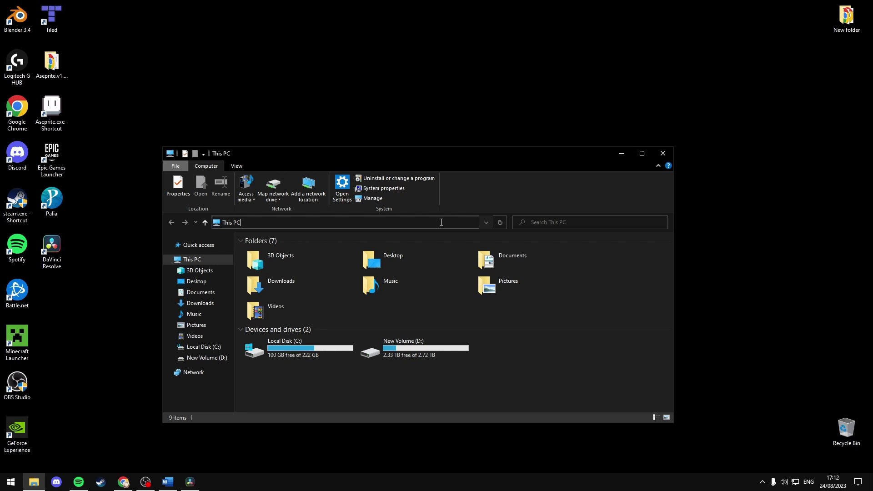
{"action": "type", "text": "%localappdata%\\Palia\\"}
{"action": "key", "text": "Return"}
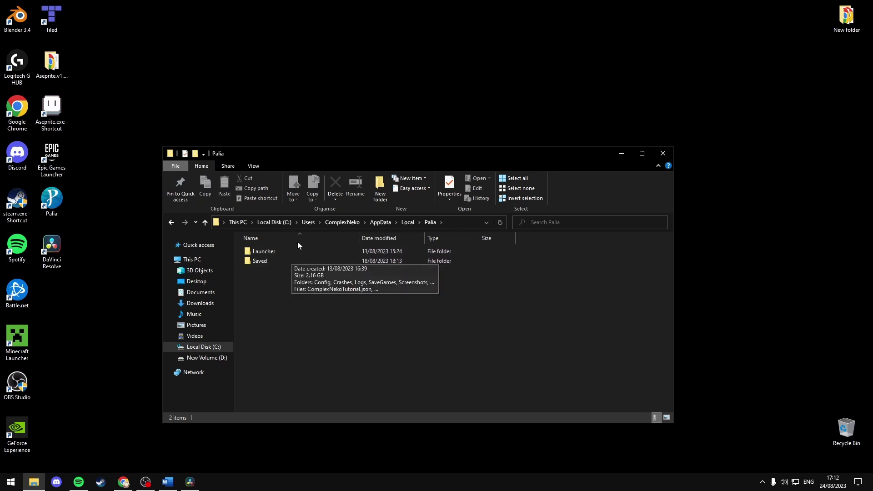
- Navigate to D:\Program Files\Palia\Launcher, which holds PaliaLauncher.exe
{"action": "left_click", "coordinate": [168, 482]}
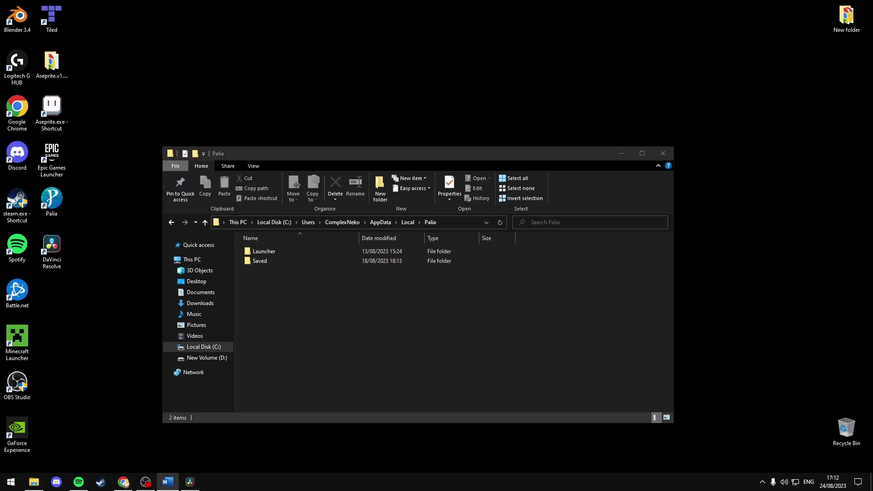
{"action": "left_click", "coordinate": [457, 223]}
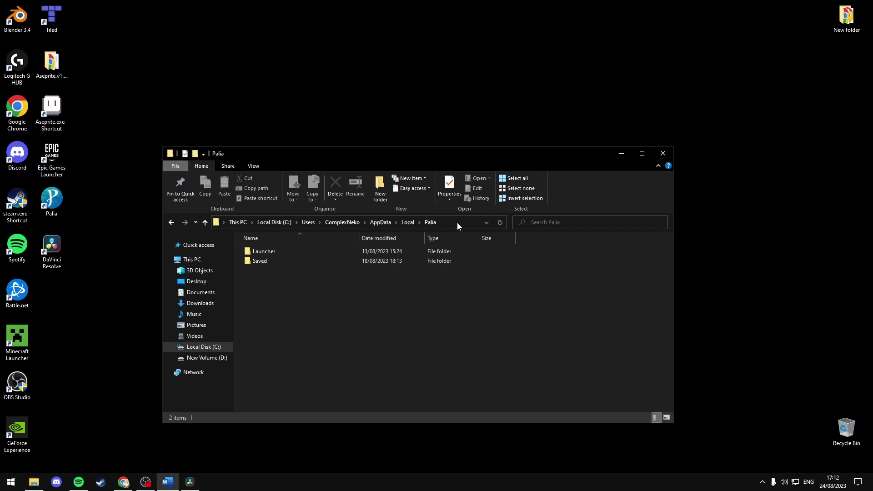
{"action": "type", "text": "D:\\Program Files\\Palia\\Launcher"}
{"action": "key", "text": "Return"}
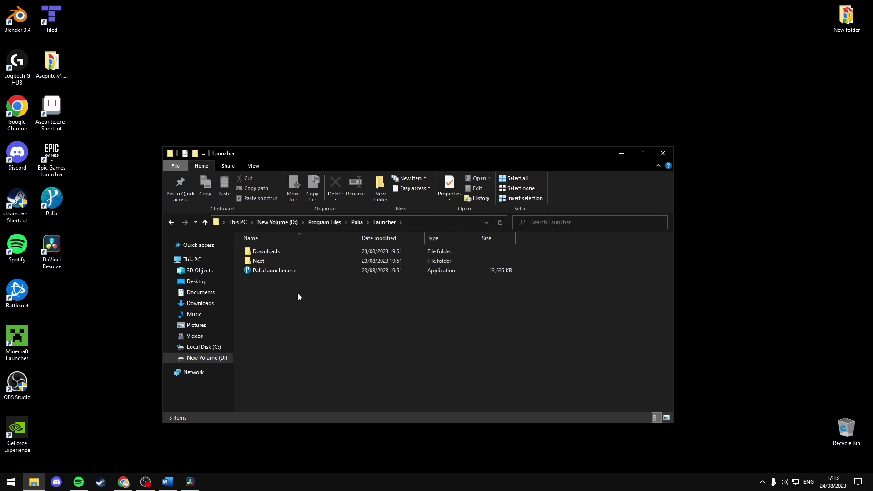
- Open Virus & threat protection, check that Allowed threats is empty, and go back
{"action": "key", "text": "super"}
{"action": "key", "text": "super"}
{"action": "key", "text": "super"}
{"action": "type", "text": "virus"}
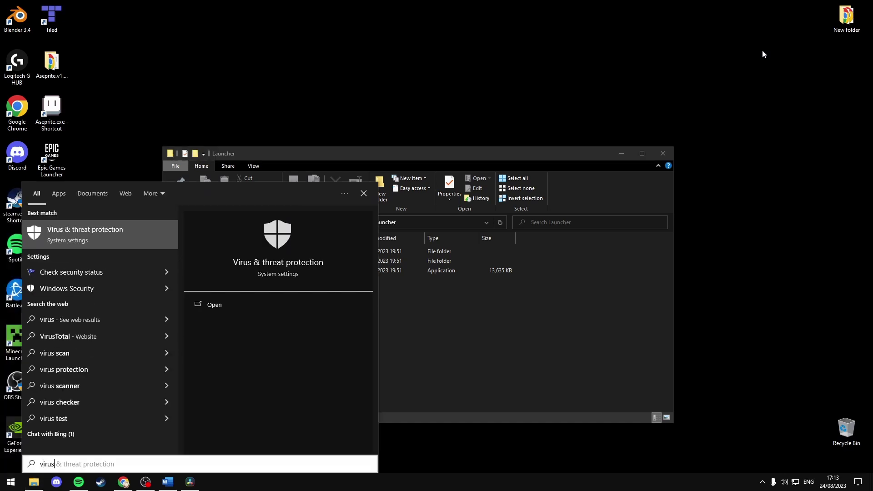
{"action": "key", "text": "Return"}
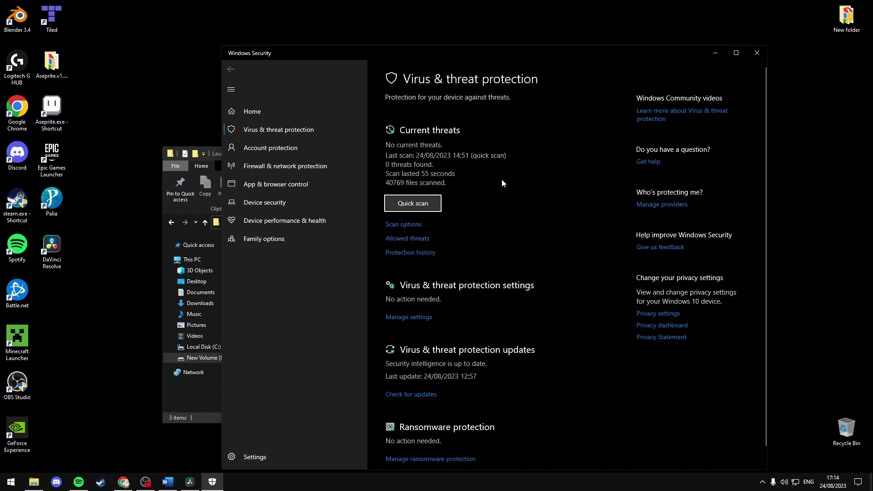
{"action": "left_click", "coordinate": [407, 240]}
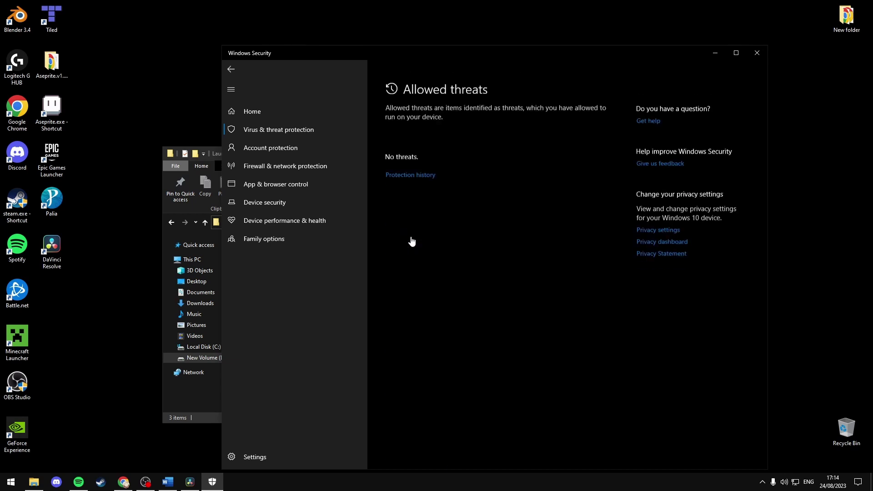
{"action": "left_click", "coordinate": [236, 73]}
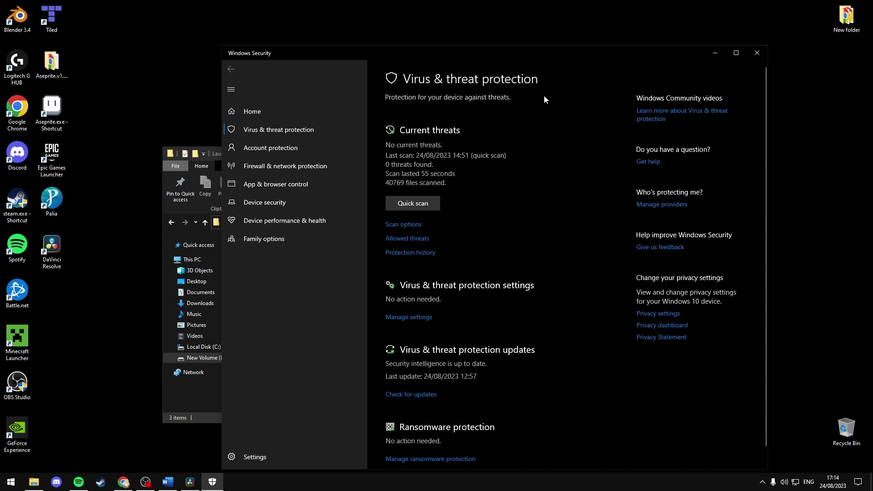
- Close Windows Security and the Launcher folder, then open Add or remove programs
{"action": "left_click", "coordinate": [757, 53]}
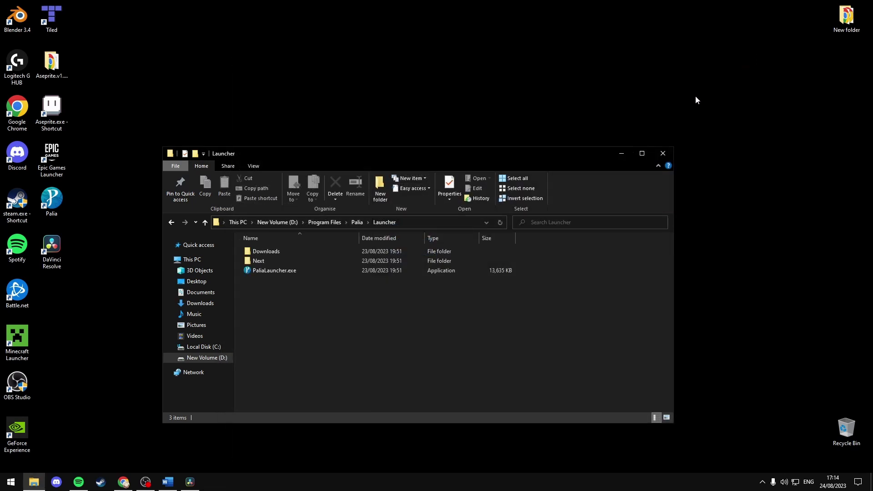
{"action": "left_click", "coordinate": [668, 150]}
{"action": "key", "text": "super"}
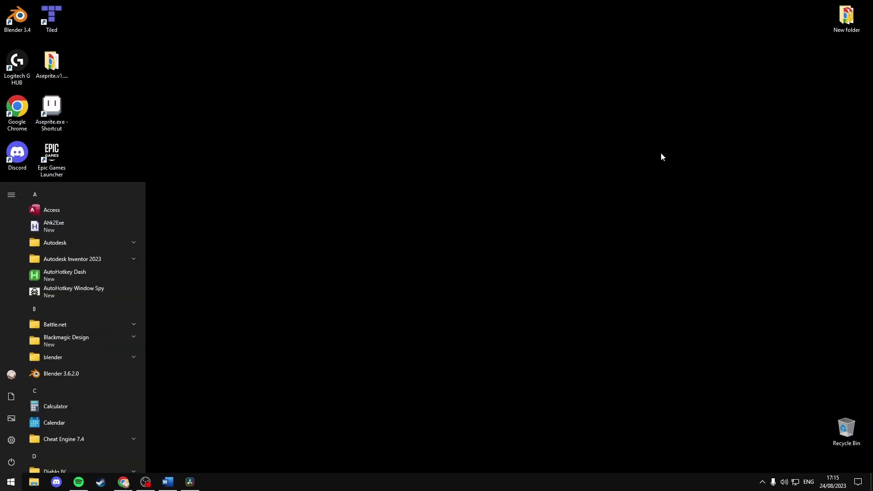
{"action": "type", "text": "un"}
{"action": "key", "text": "Down"}
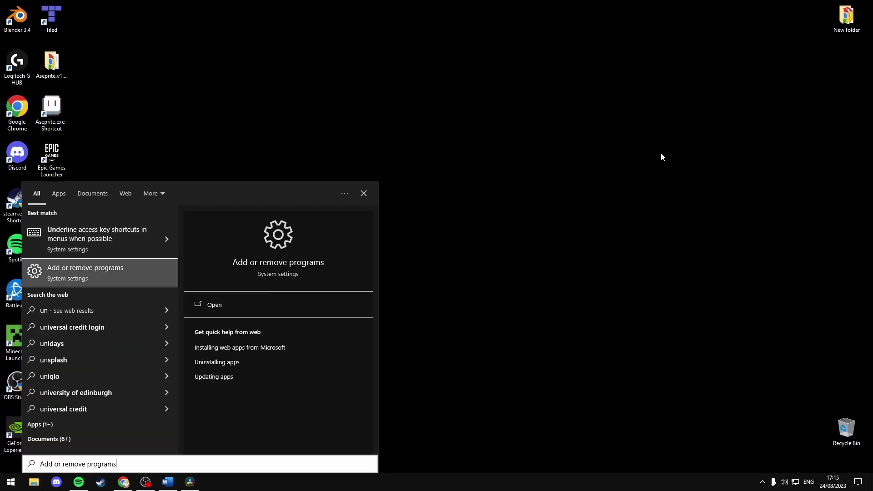
{"action": "key", "text": "Return"}
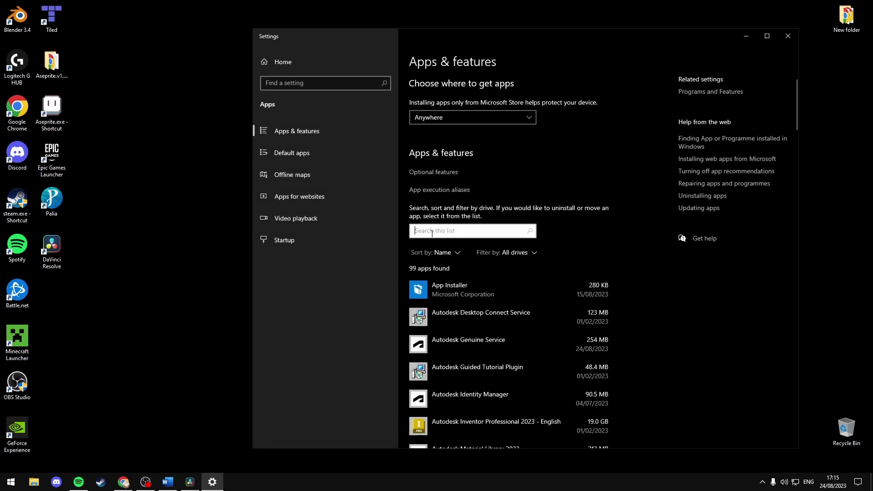
- Search the app list for 'palia', select Palia 0.166.2, then close Settings
{"action": "type", "text": "palia"}
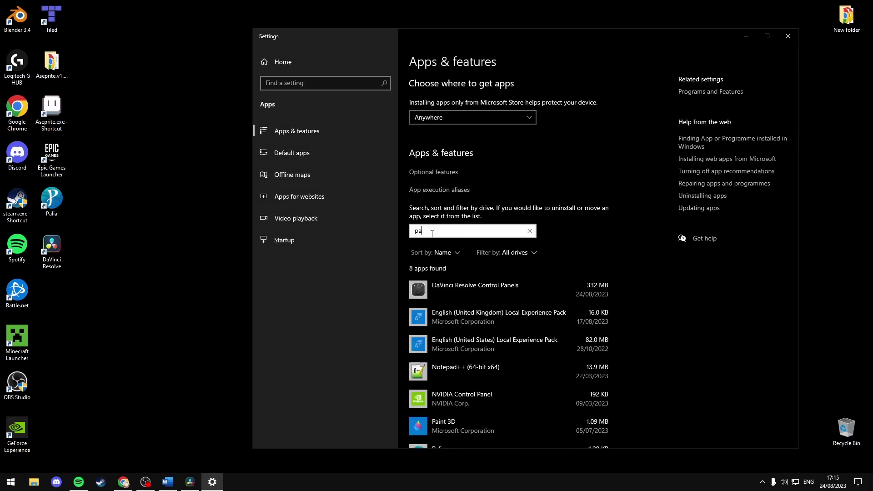
{"action": "left_click", "coordinate": [498, 287]}
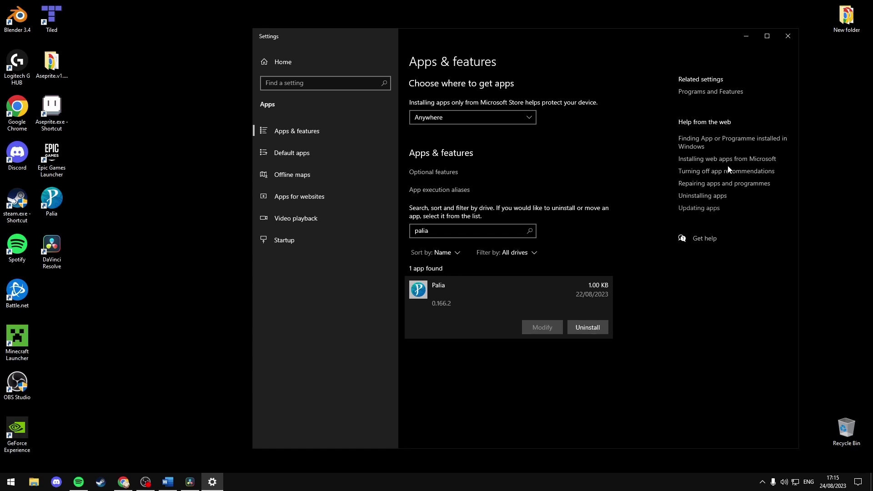
{"action": "left_click", "coordinate": [788, 37]}
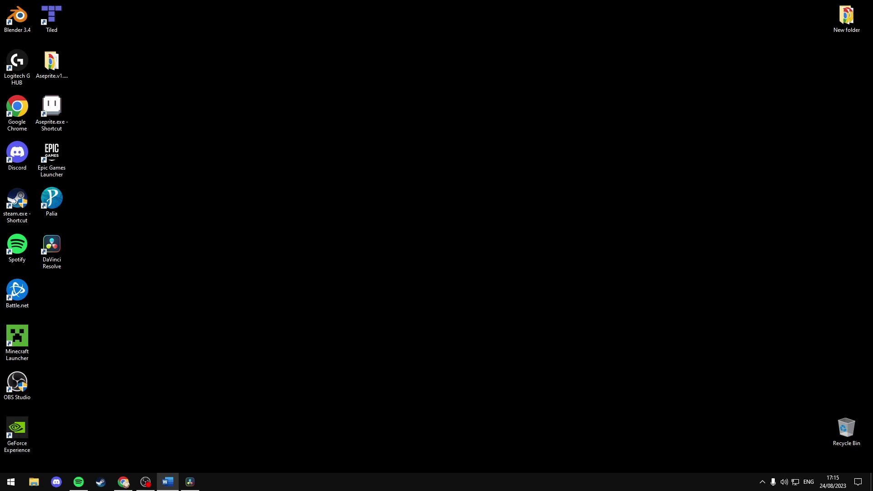
- Open File Explorer at the %localappdata%\Palia folder
{"action": "left_click", "coordinate": [34, 482]}
{"action": "left_click", "coordinate": [343, 226]}
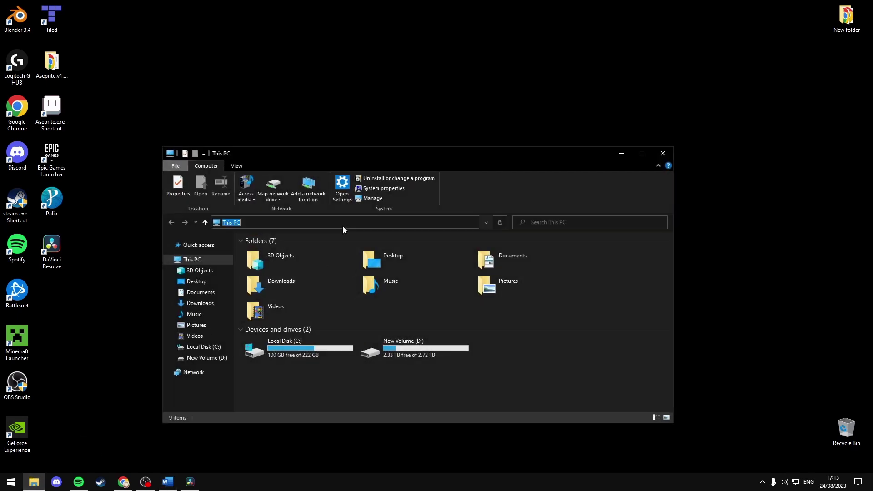
{"action": "type", "text": "%localappdata%\\Palia"}
{"action": "key", "text": "Return"}
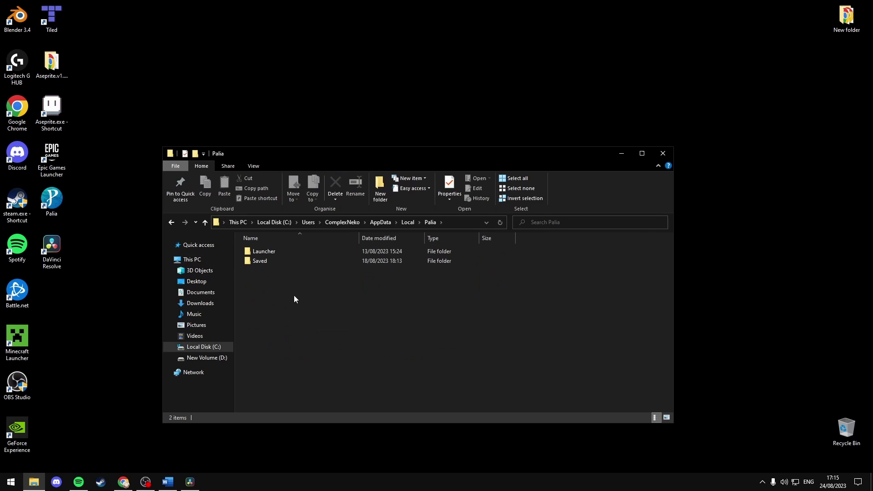
- Select the Launcher and Saved folders to see Delete, then maximize the Palia accounts page in Chrome
{"action": "left_click_drag", "start_coordinate": [294, 296], "coordinate": [334, 252]}
{"action": "right_click", "coordinate": [334, 252]}
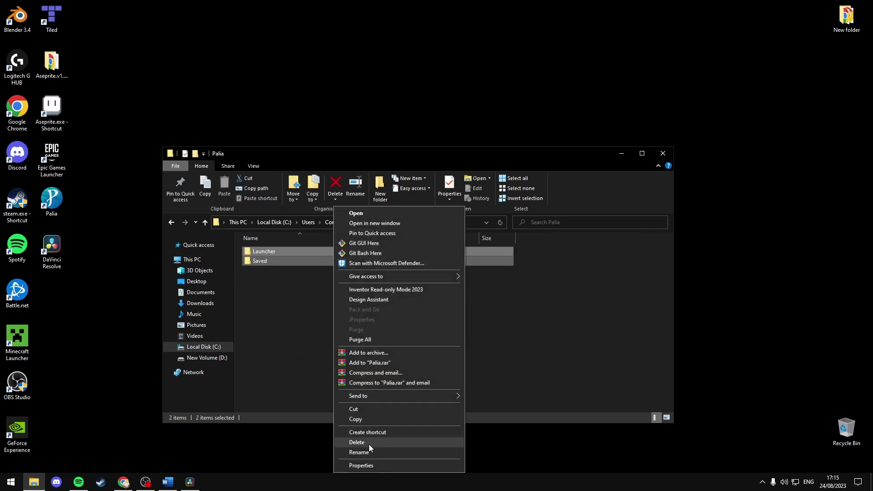
{"action": "left_click", "coordinate": [283, 334]}
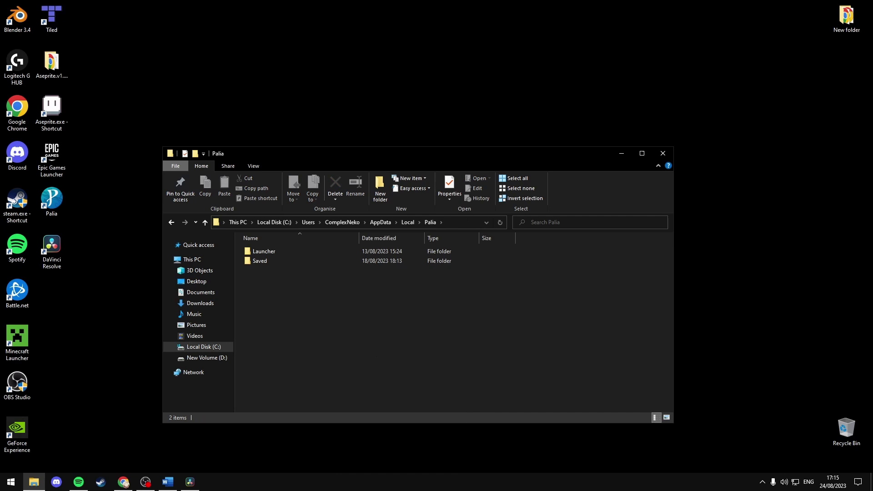
{"action": "key", "text": "alt+Tab"}
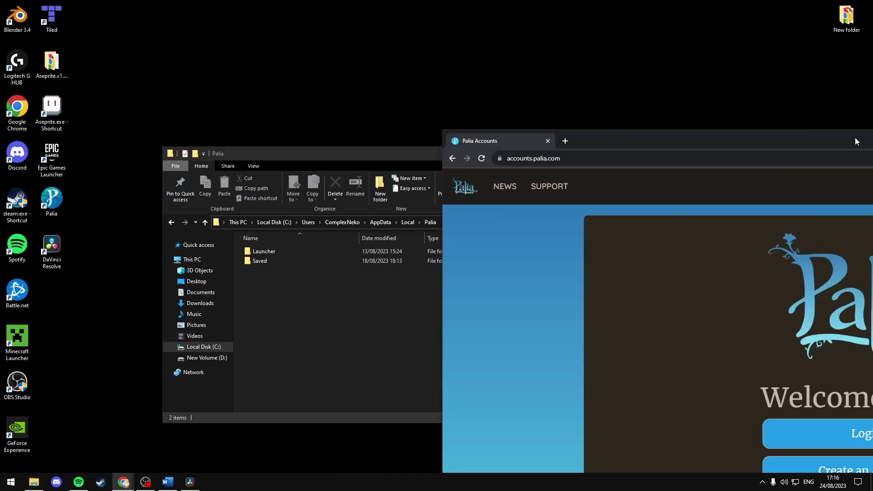
{"action": "left_click_drag", "start_coordinate": [568, 137], "coordinate": [567, 4]}
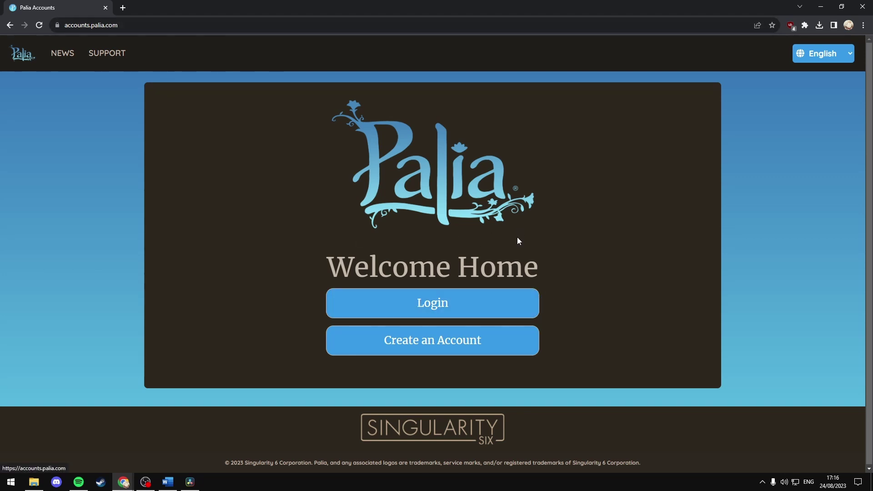
- Close the Chrome window showing the Palia accounts page
{"action": "left_click", "coordinate": [864, 7]}
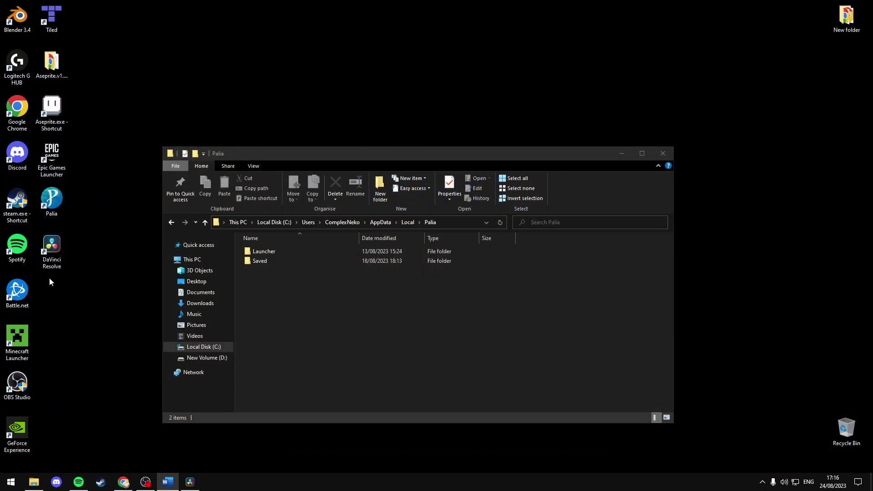
- Run the Palia desktop shortcut as administrator
{"action": "right_click", "coordinate": [55, 208]}
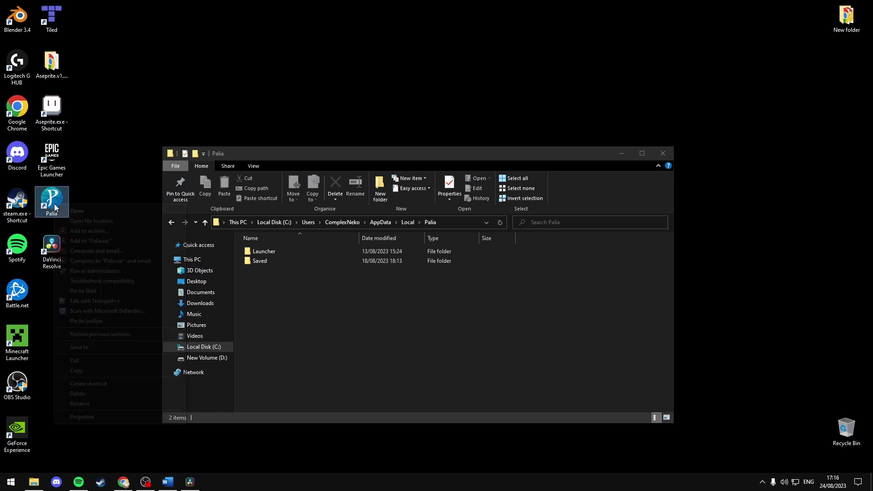
{"action": "left_click", "coordinate": [127, 271]}
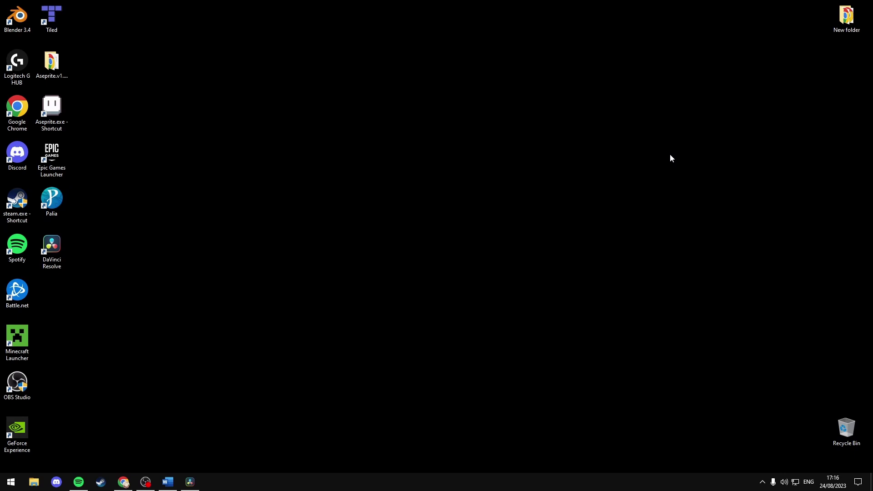